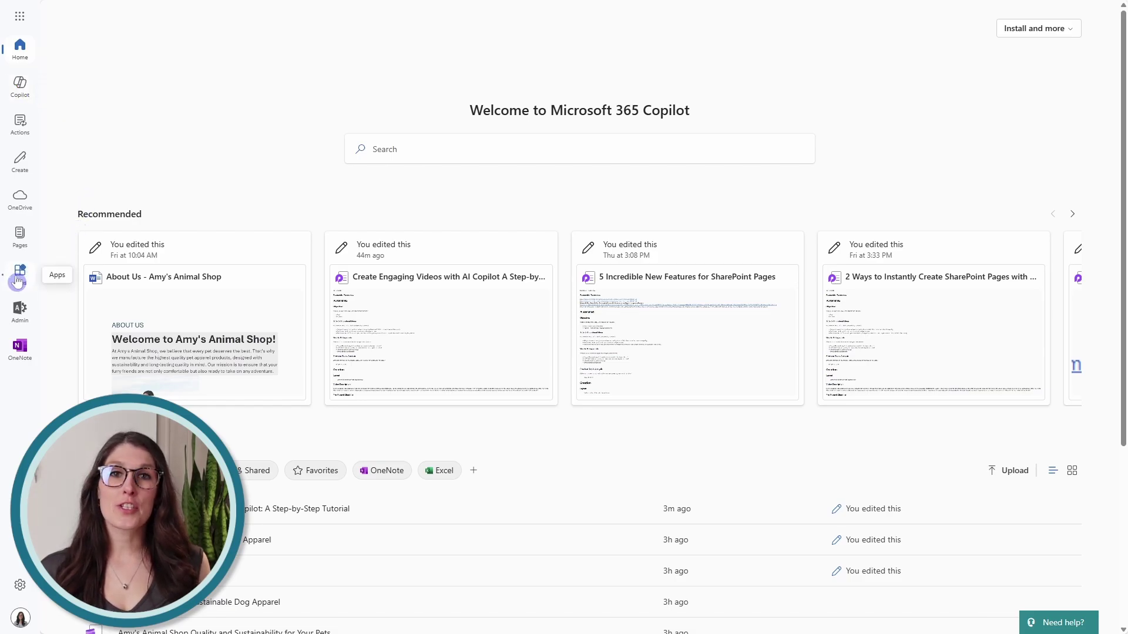
Step: Open Copilot chat and switch to the Visual Creator agent
{"action": "left_click", "coordinate": [25, 90]}
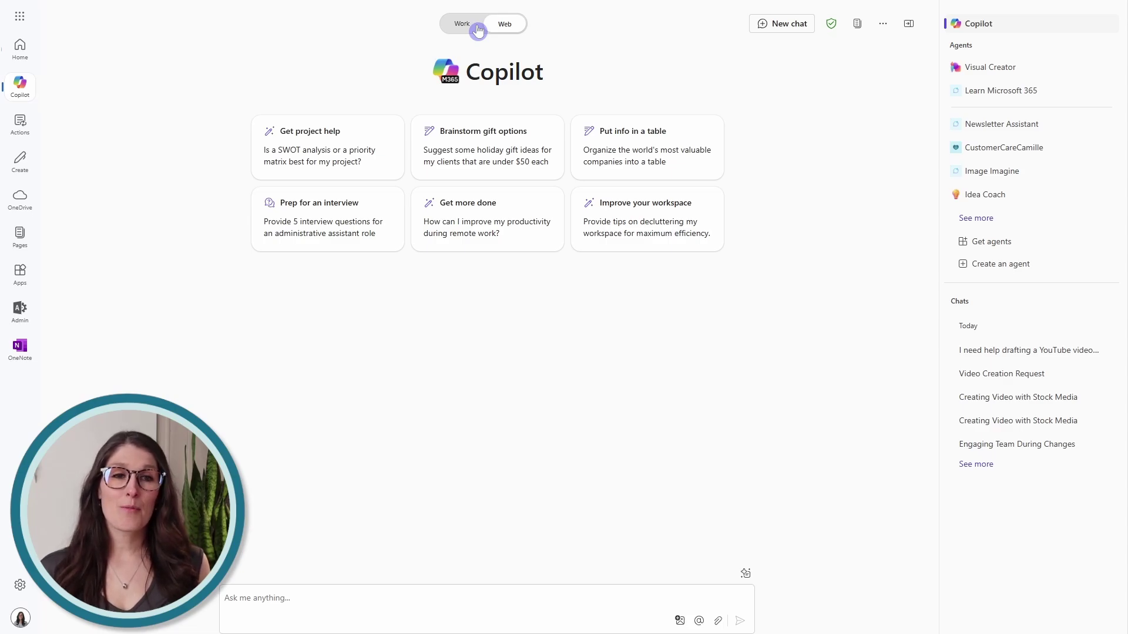
{"action": "left_click", "coordinate": [1045, 69]}
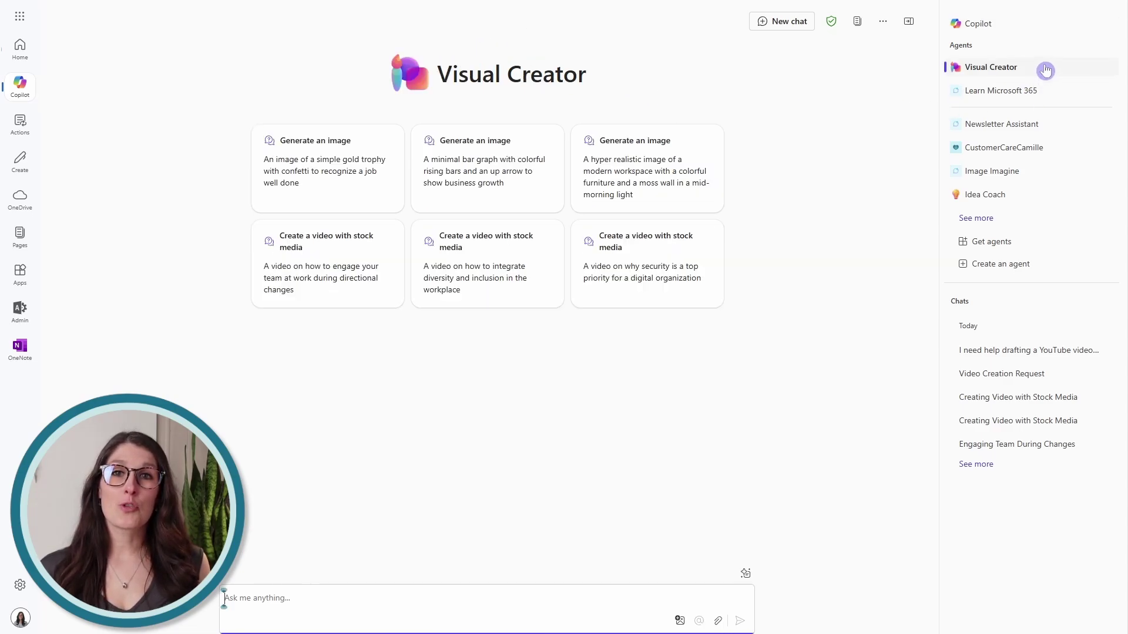
Step: Paste the prompt 'Create a video with stock media, featuring the script without changing the words.' into Visual Creator
{"action": "left_click", "coordinate": [772, 194]}
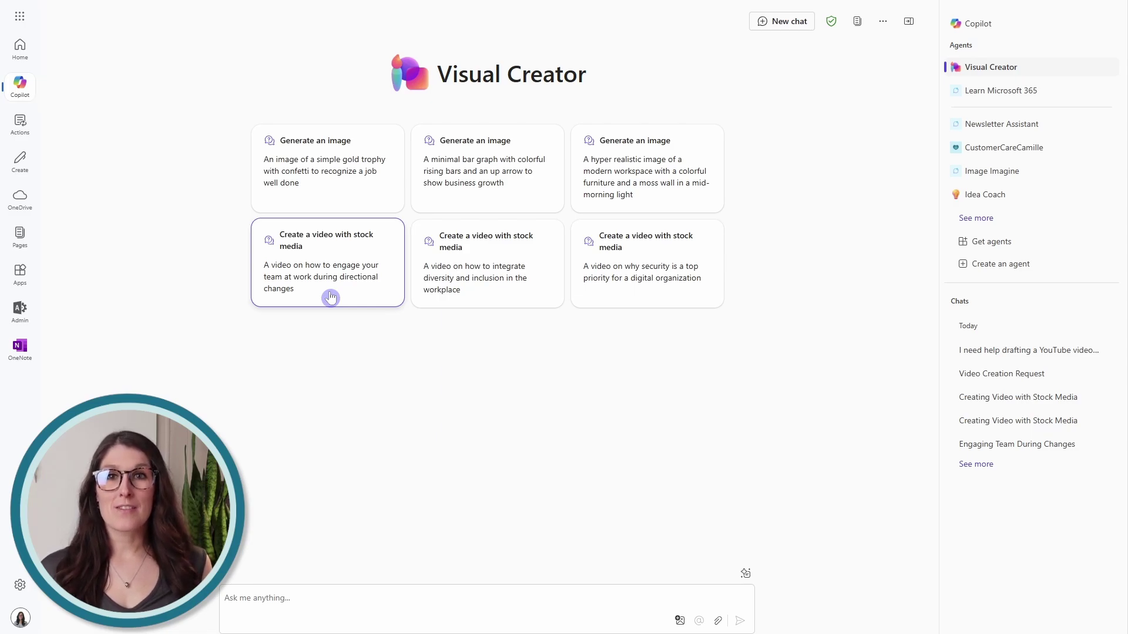
{"action": "left_click", "coordinate": [456, 598]}
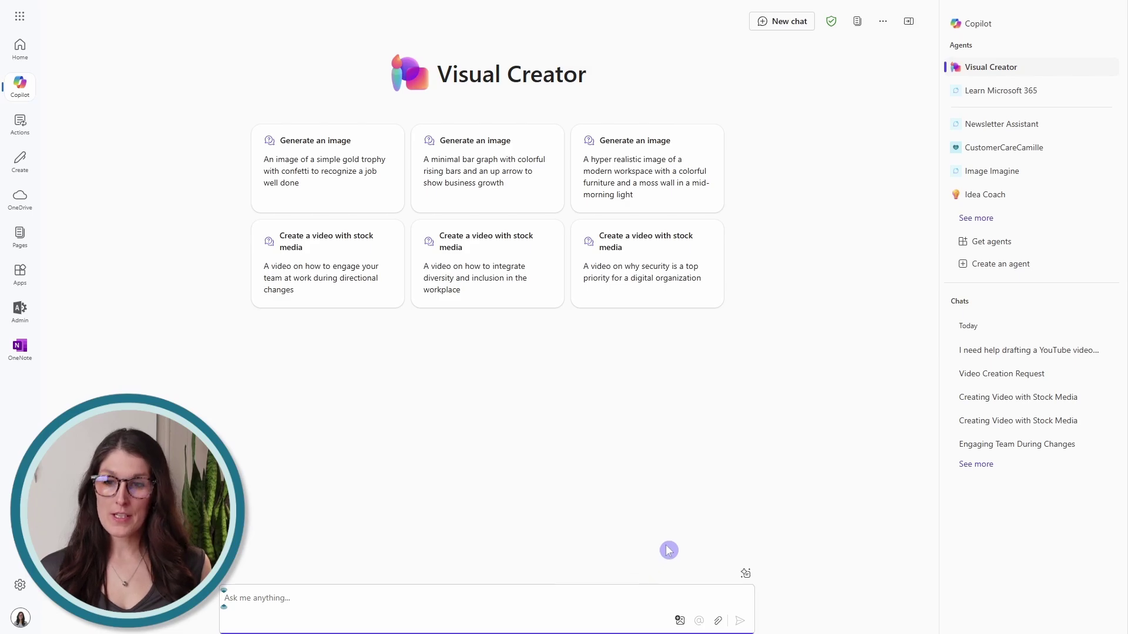
{"action": "type", "text": "Create a video with stock media, featuring the script without changing the words."}
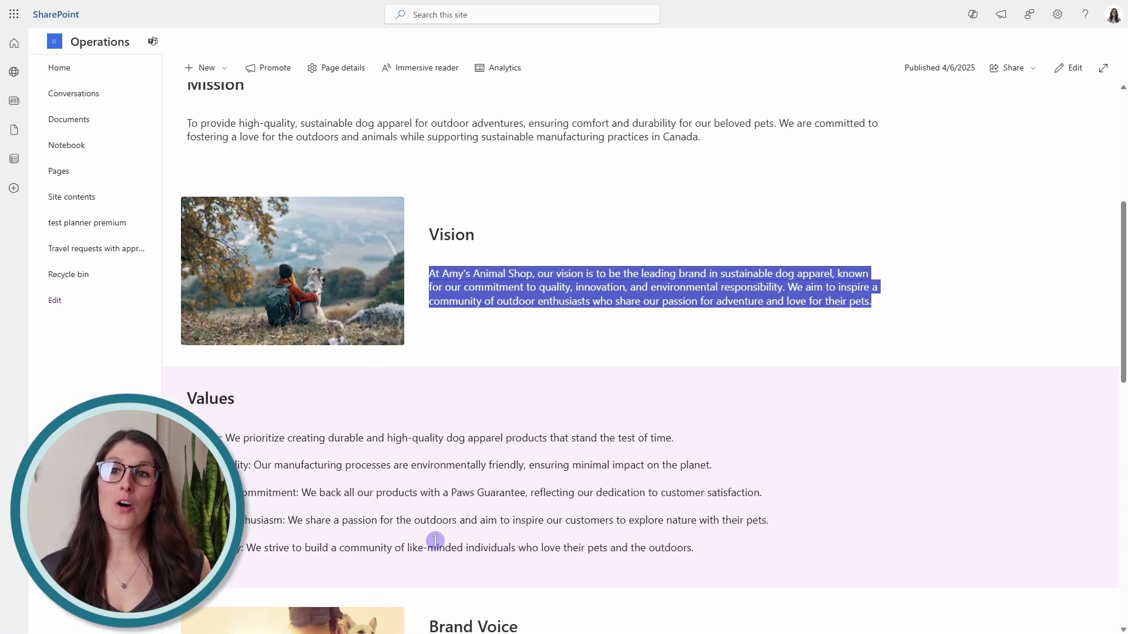
Step: Copy the Vision paragraph from the SharePoint Operations page and append it to the prompt in quotes
{"action": "left_click", "coordinate": [585, 401]}
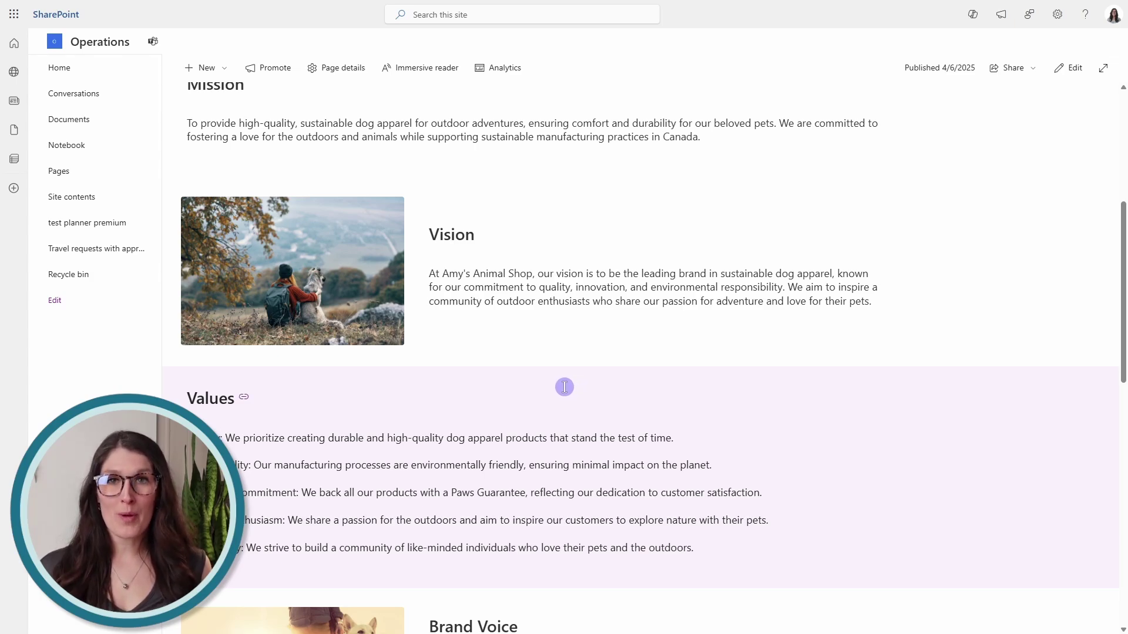
{"action": "left_click_drag", "start_coordinate": [428, 273], "coordinate": [899, 305]}
{"action": "key", "text": "ctrl+c"}
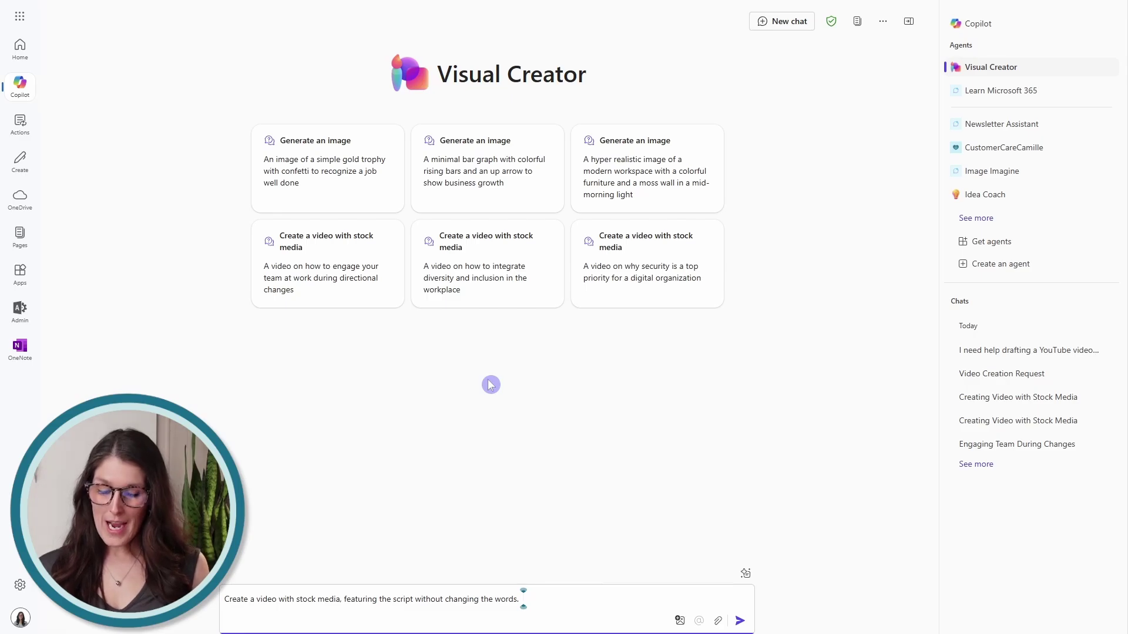
{"action": "type", "text": "\""}
{"action": "key", "text": "ctrl+v"}
{"action": "type", "text": "\""}
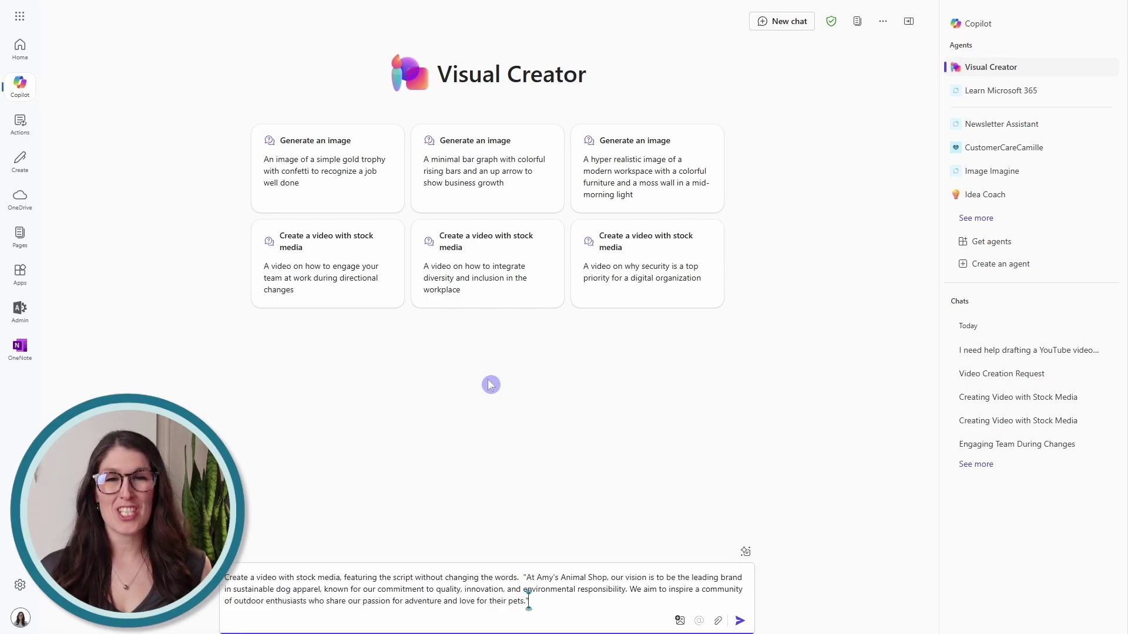
Step: Send the Vision-script prompt so Visual Creator generates the 20-second stock-media video
{"action": "key", "text": "Return"}
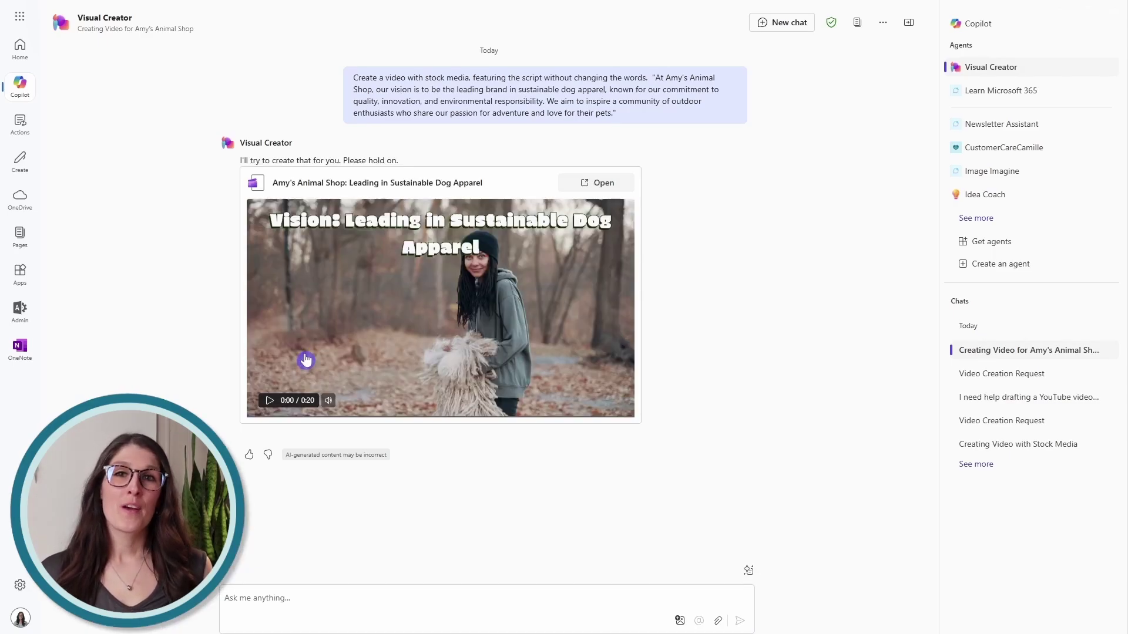
Step: Preview the generated video at about half volume, then open it in Clipchamp
{"action": "left_click", "coordinate": [319, 332]}
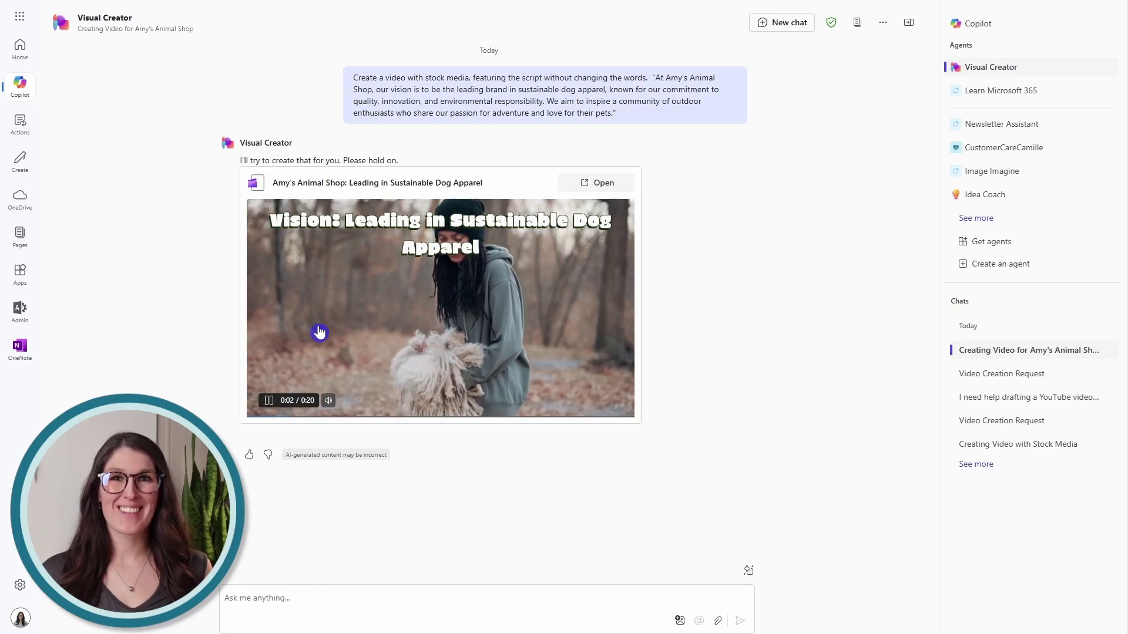
{"action": "mouse_move", "coordinate": [326, 399]}
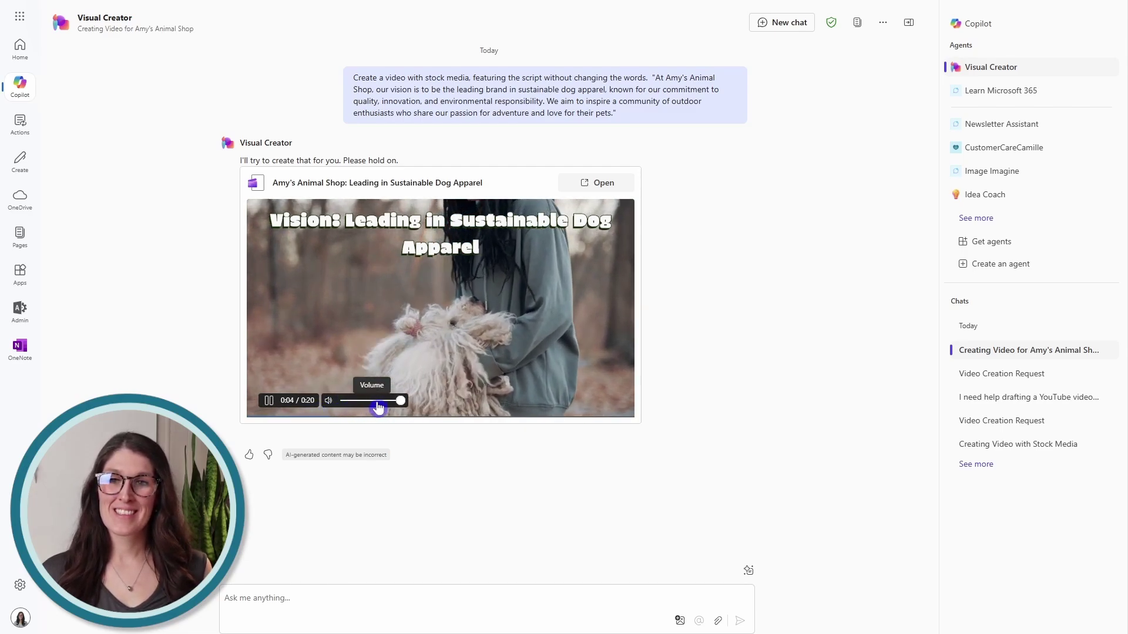
{"action": "left_click_drag", "start_coordinate": [401, 402], "coordinate": [373, 408]}
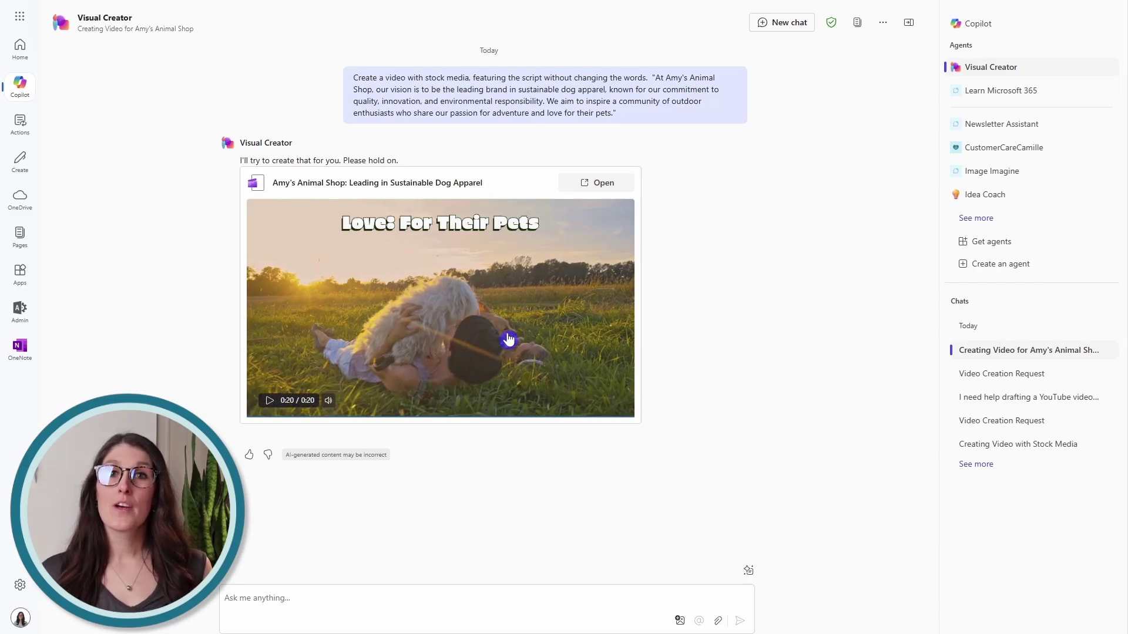
{"action": "left_click", "coordinate": [605, 182]}
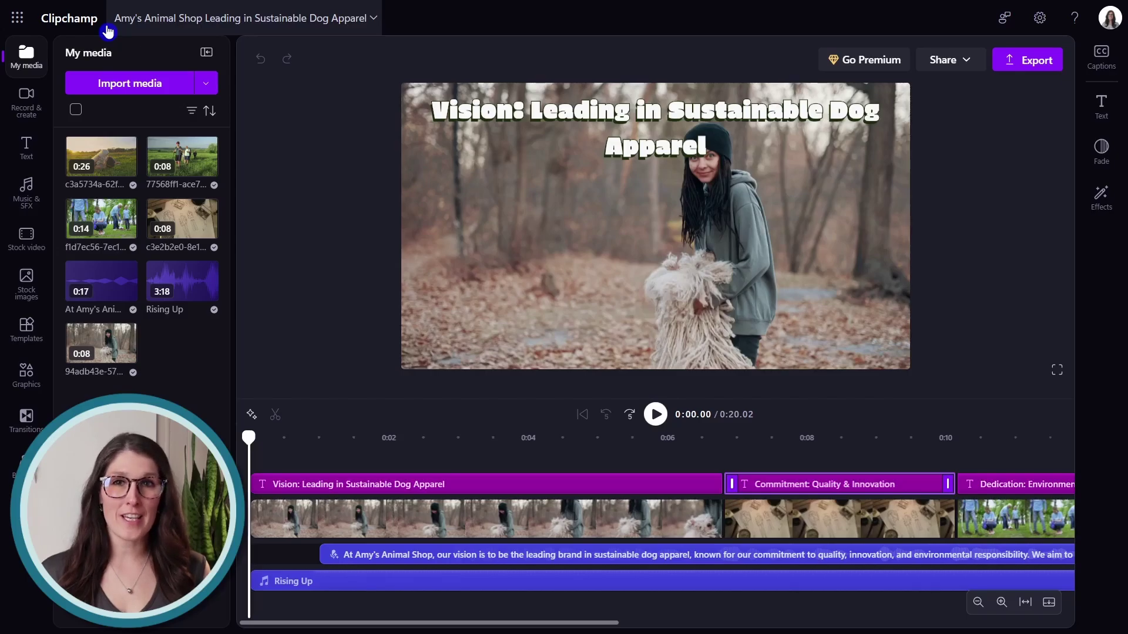
Step: Zoom the timeline out to show the full 0:20 project and deselect the Commitment text clip
{"action": "left_click", "coordinate": [978, 603]}
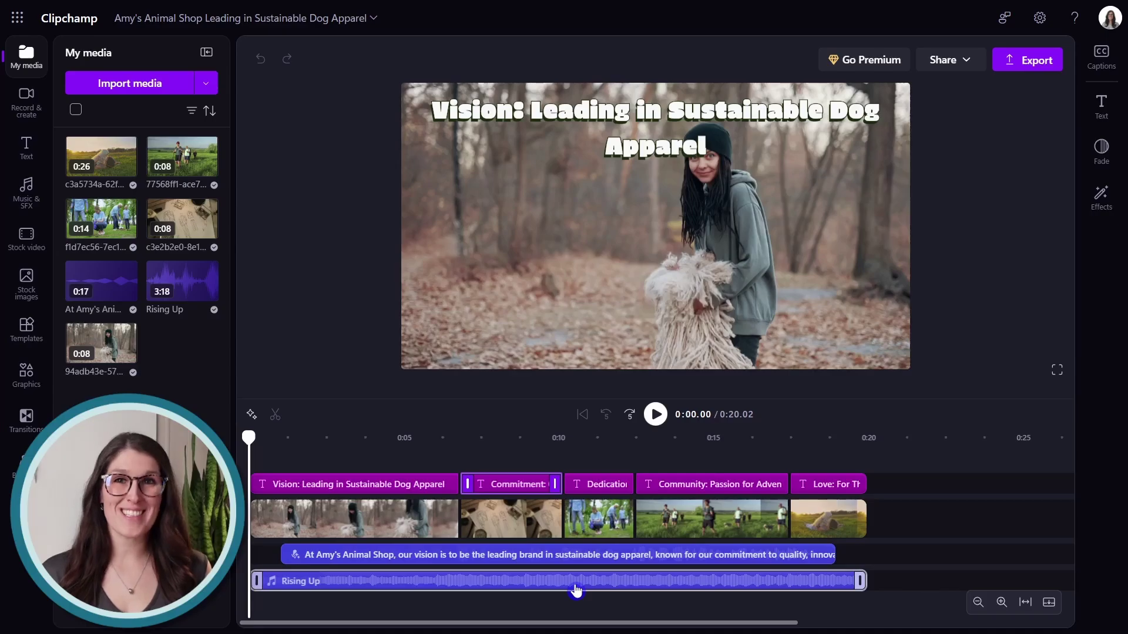
{"action": "left_click", "coordinate": [912, 571]}
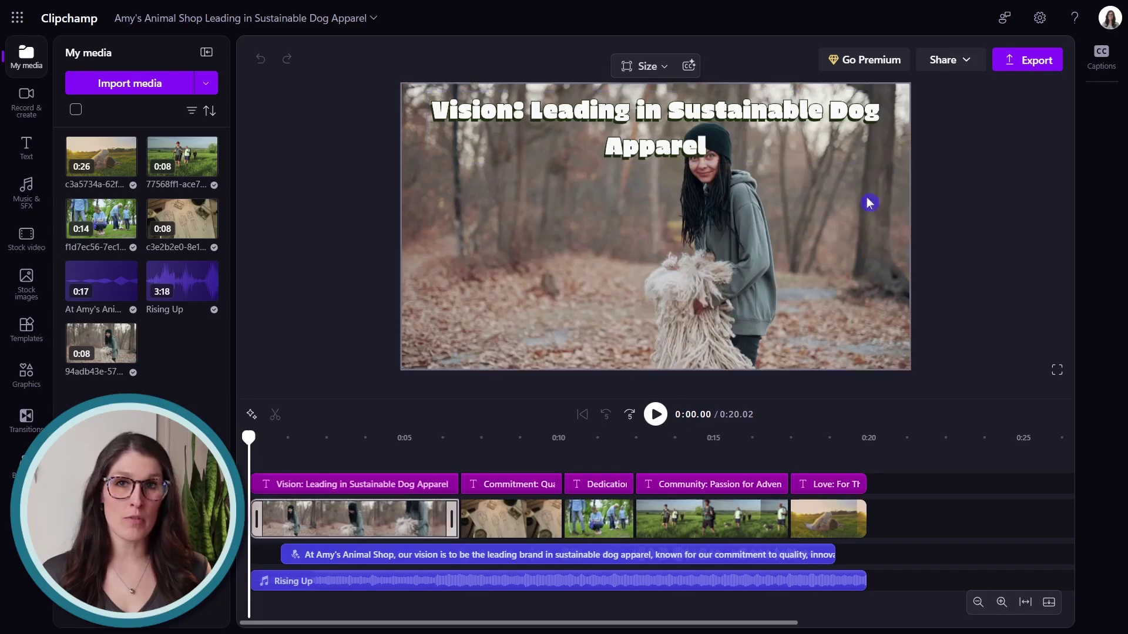
Step: Set all five title text clips to the Marine Sikona font in pink
{"action": "left_click_drag", "start_coordinate": [930, 492], "coordinate": [301, 491]}
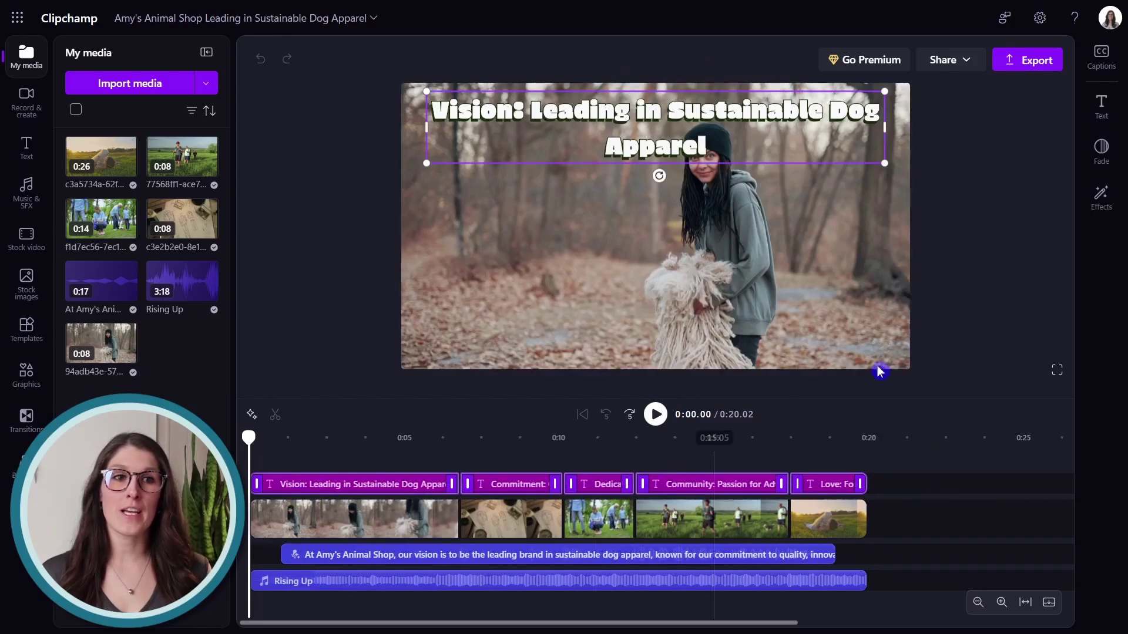
{"action": "left_click", "coordinate": [1101, 106]}
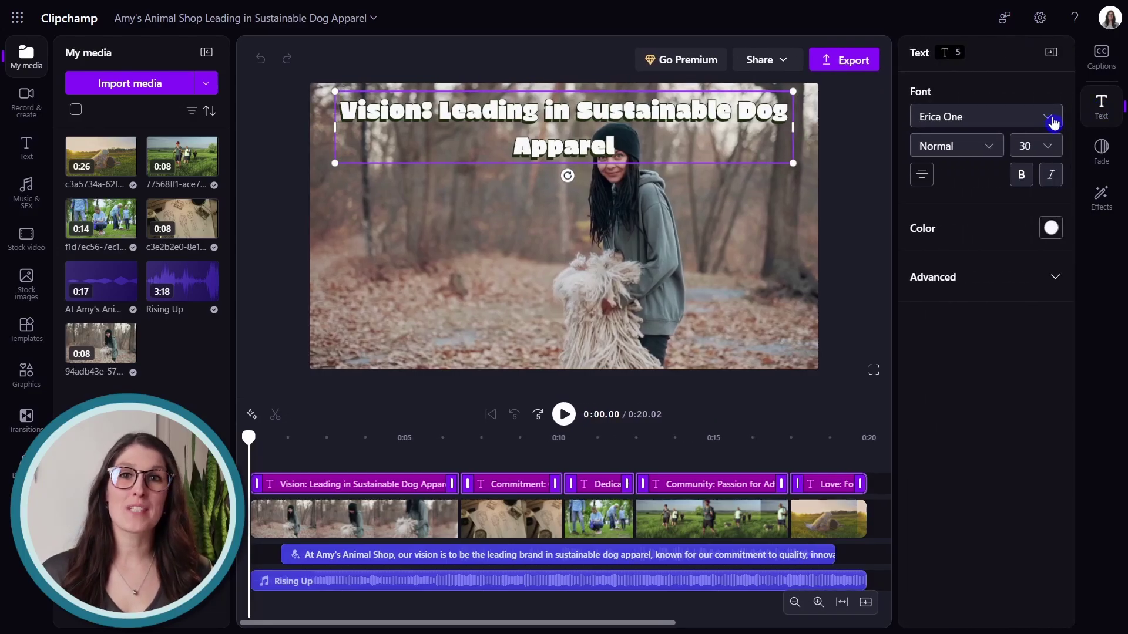
{"action": "left_click", "coordinate": [1052, 122]}
{"action": "left_click", "coordinate": [993, 160]}
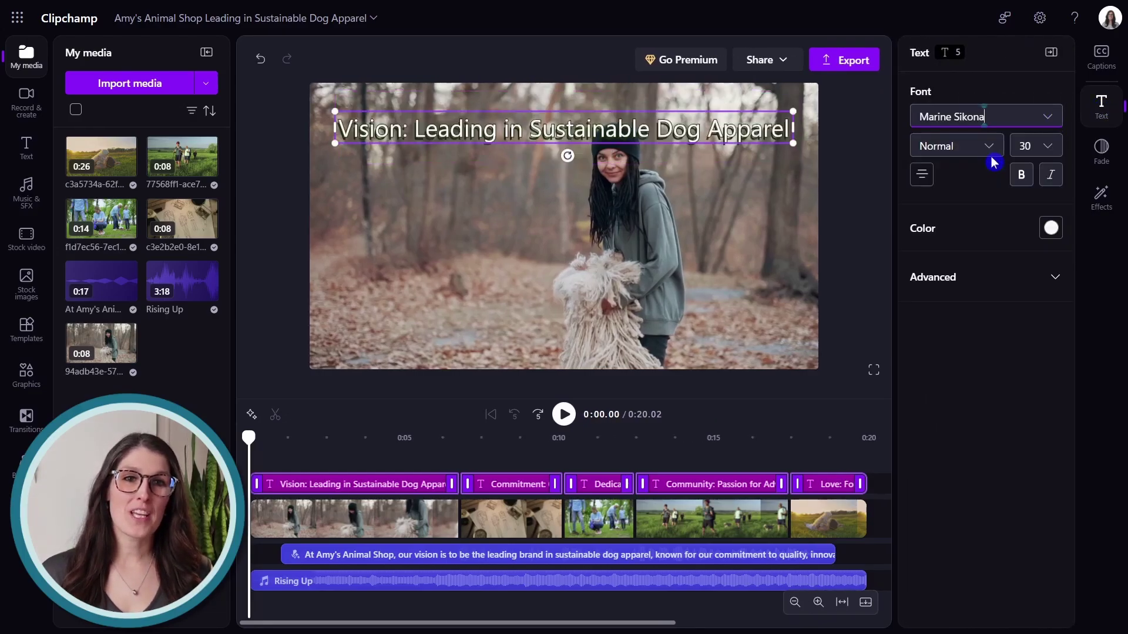
{"action": "left_click", "coordinate": [1051, 228]}
{"action": "left_click", "coordinate": [1089, 145]}
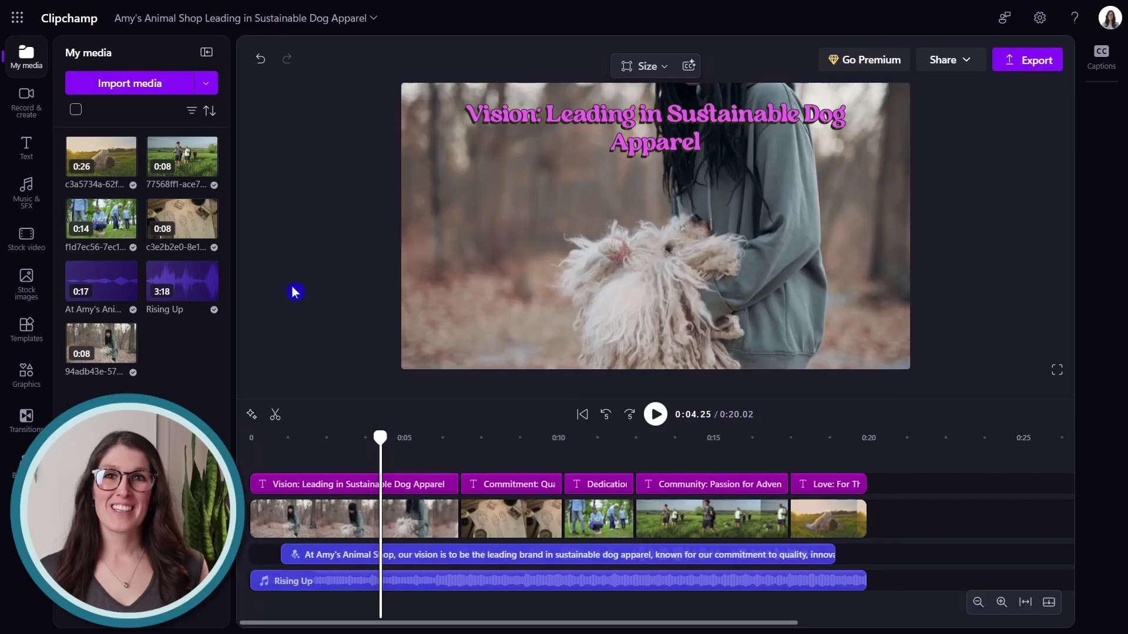
Step: Check the first video clip, then bring up the stock video library
{"action": "left_click", "coordinate": [271, 516]}
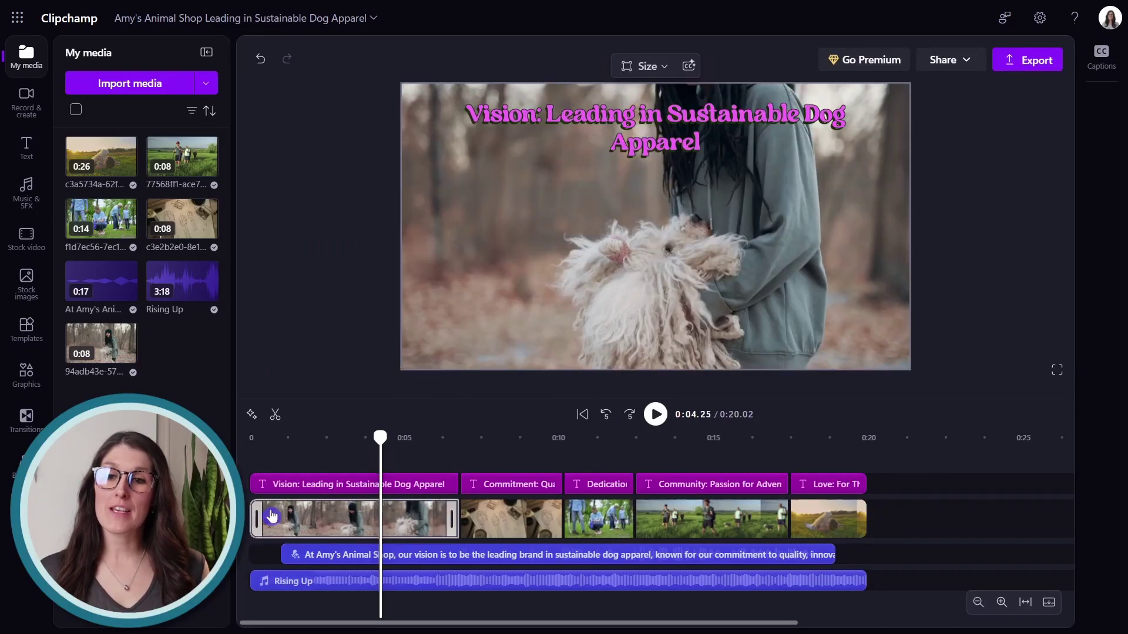
{"action": "left_click", "coordinate": [176, 390]}
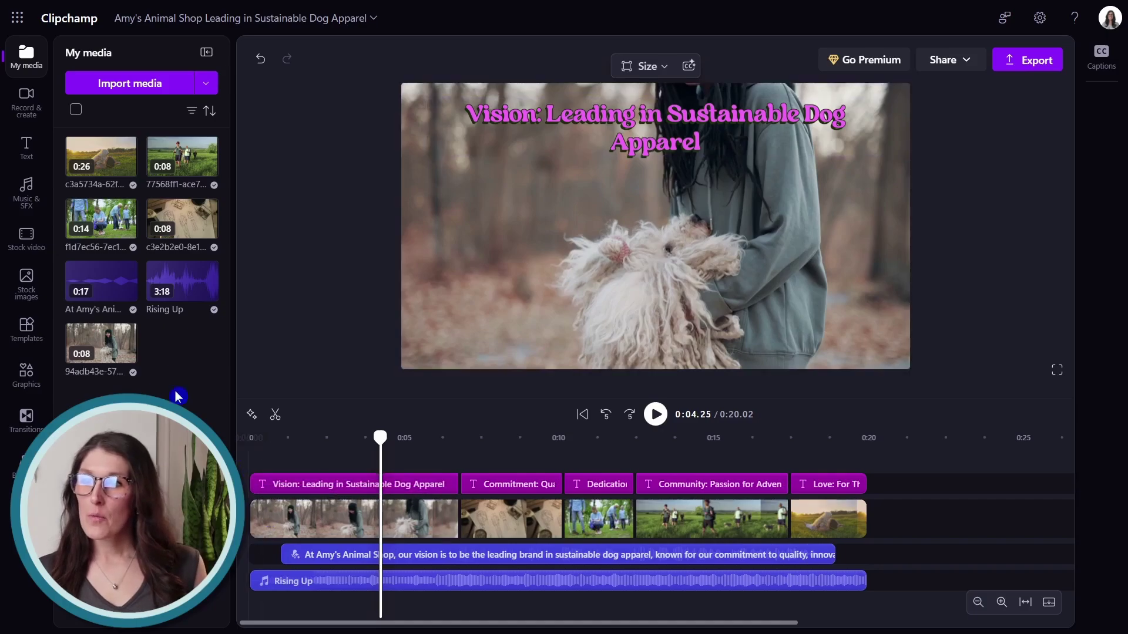
{"action": "left_click", "coordinate": [32, 250]}
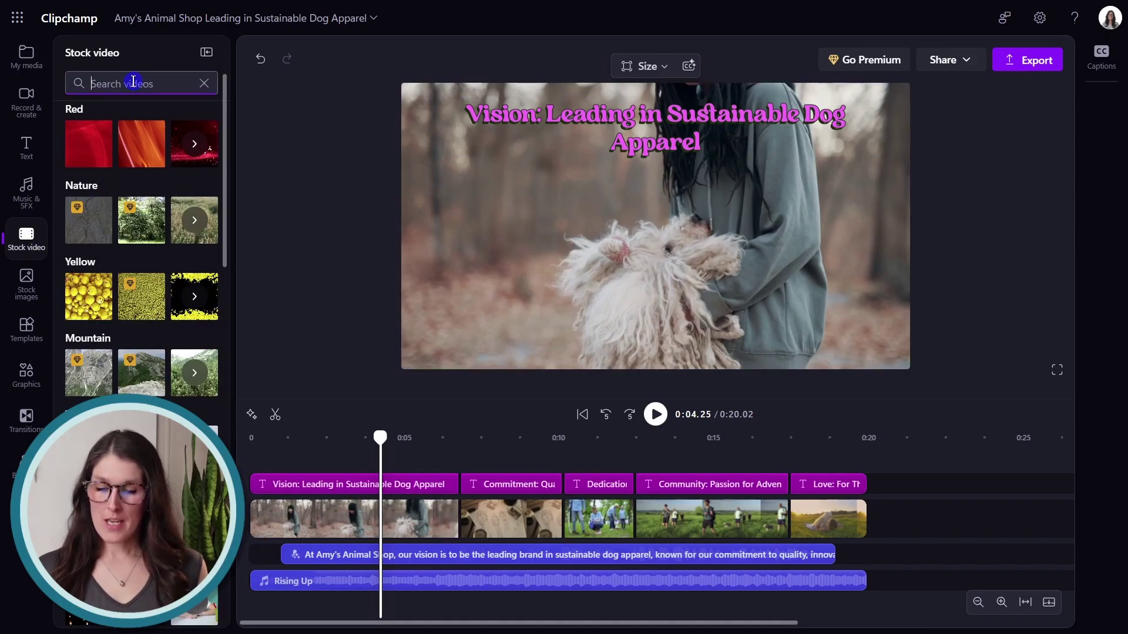
Step: Search stock videos for 'hand sew' and move to the Commitment clip in the timeline
{"action": "type", "text": "hand sew"}
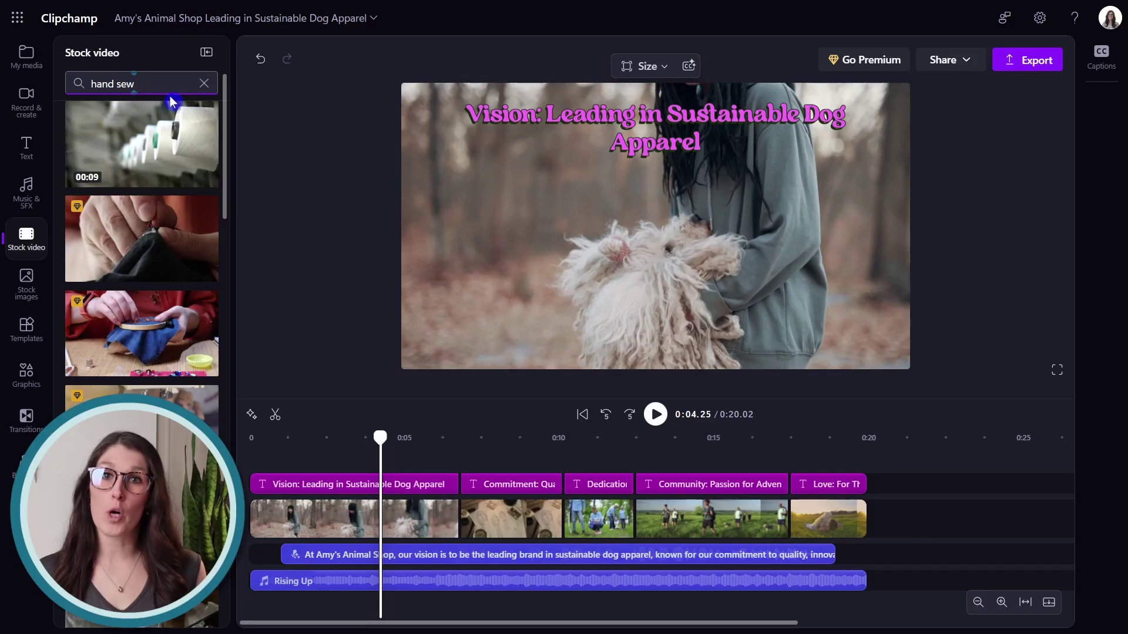
{"action": "left_click", "coordinate": [492, 452]}
{"action": "left_click", "coordinate": [696, 312]}
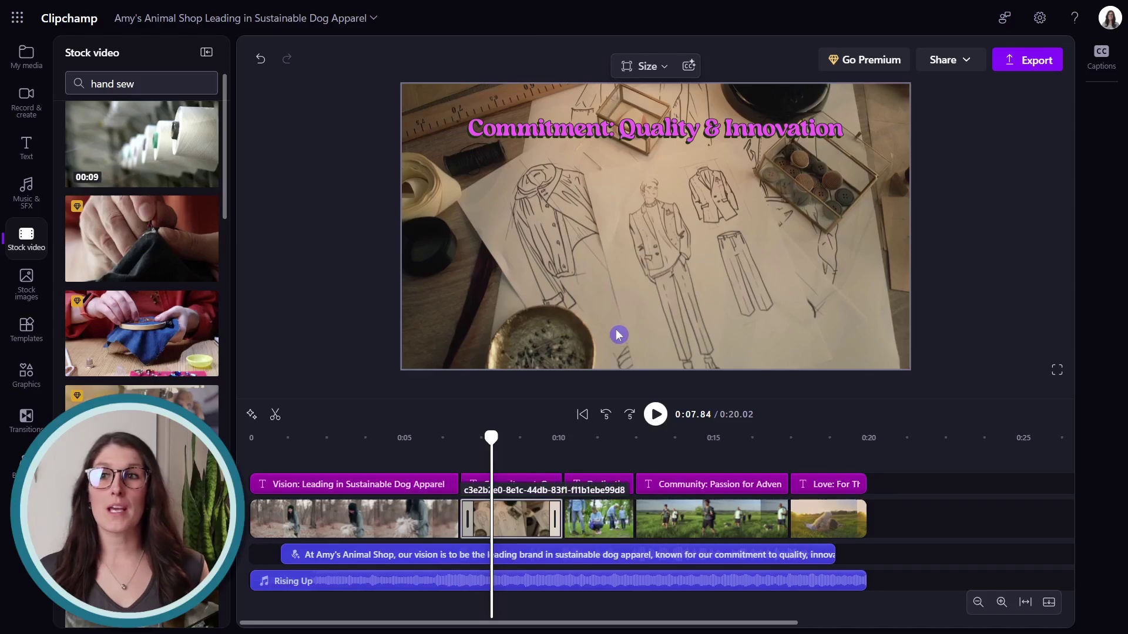
{"action": "left_click", "coordinate": [359, 282]}
{"action": "mouse_move", "coordinate": [147, 232]}
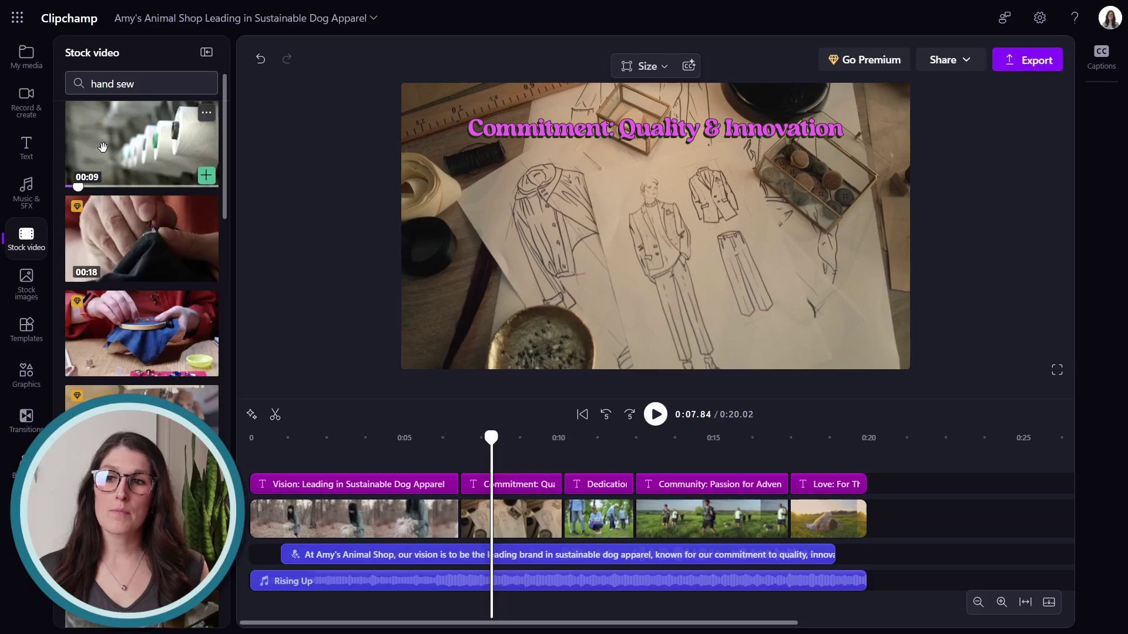
Step: Replace the Commitment clip's footage with the thread-spools stock clip, then select the voiceover
{"action": "left_click_drag", "start_coordinate": [97, 144], "coordinate": [479, 518]}
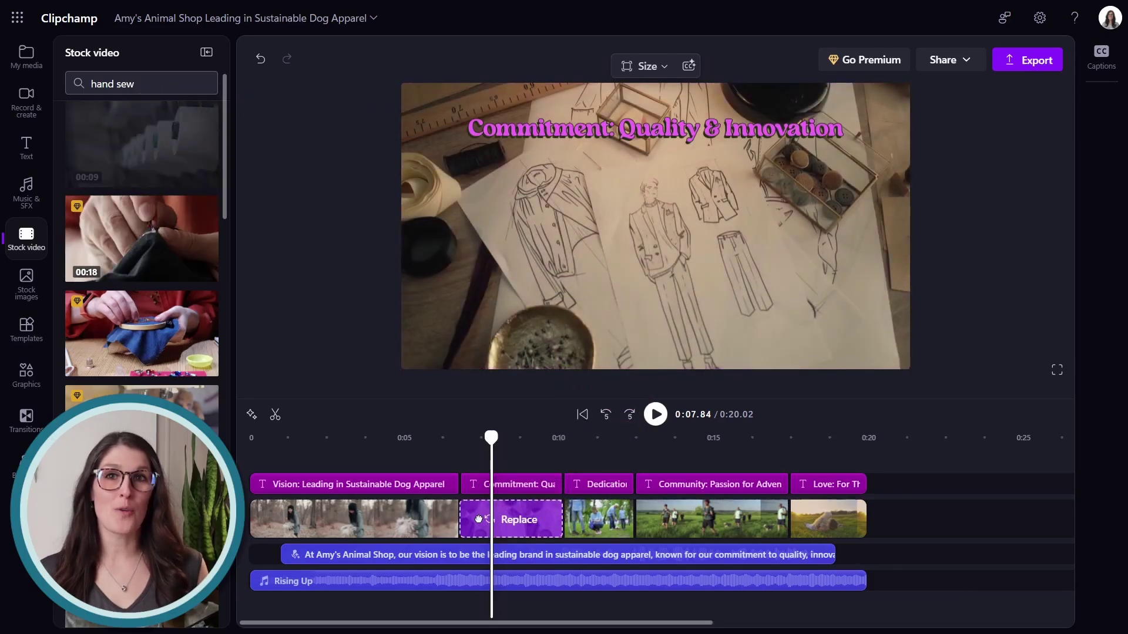
{"action": "left_click_drag", "start_coordinate": [479, 518], "coordinate": [479, 519]}
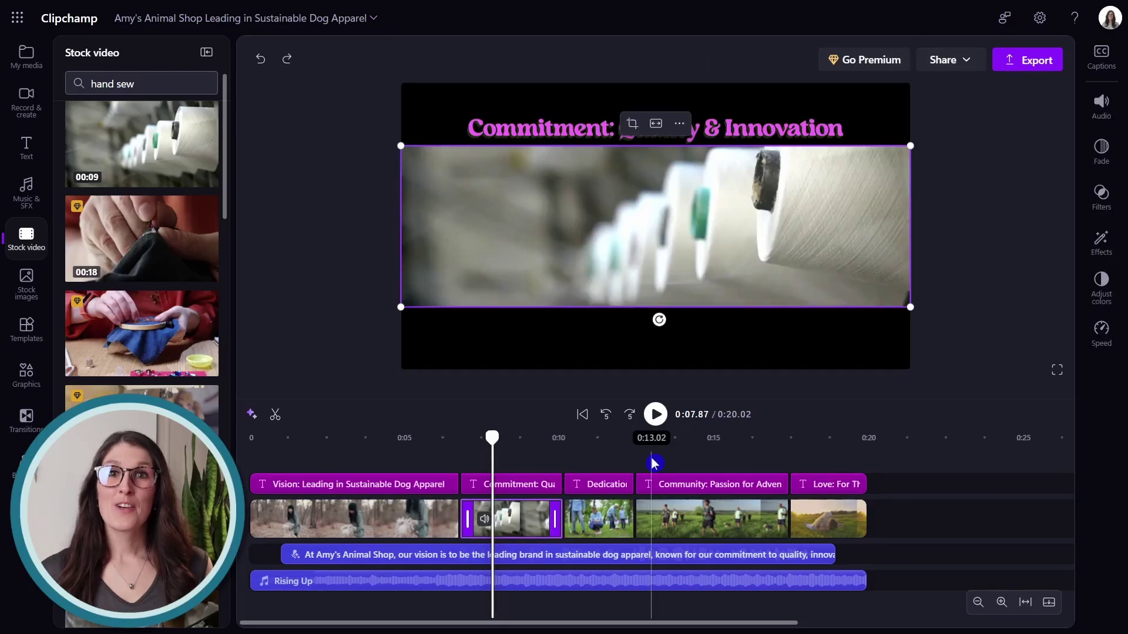
{"action": "left_click", "coordinate": [557, 561]}
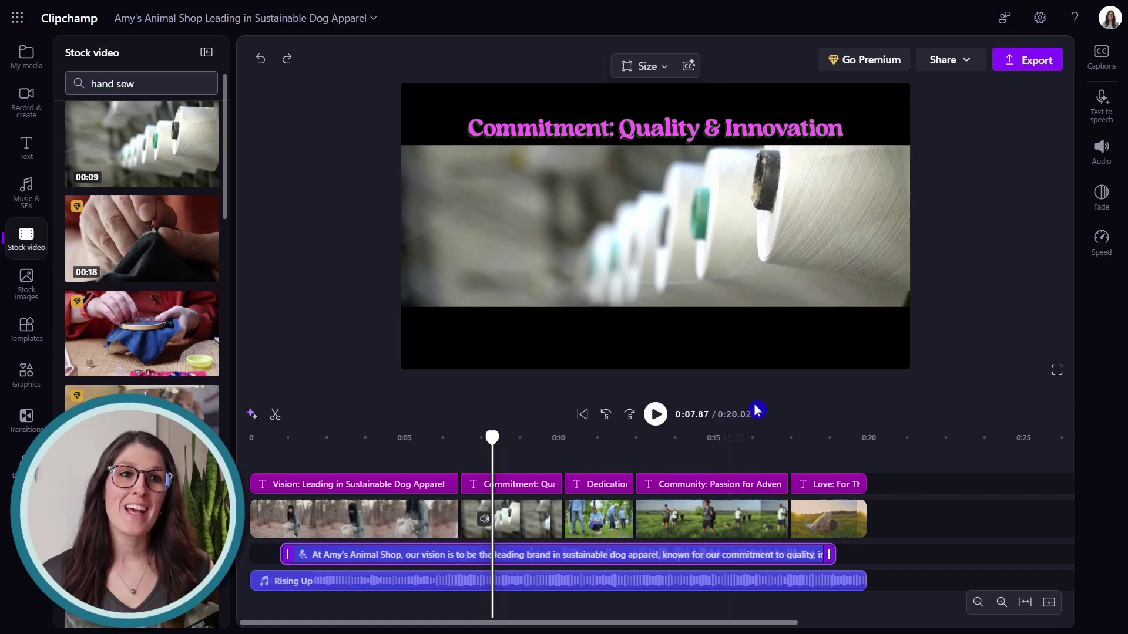
Step: Save the narration's text-to-speech settings and select the Rising Up music track, at 5% volume
{"action": "left_click", "coordinate": [1105, 112]}
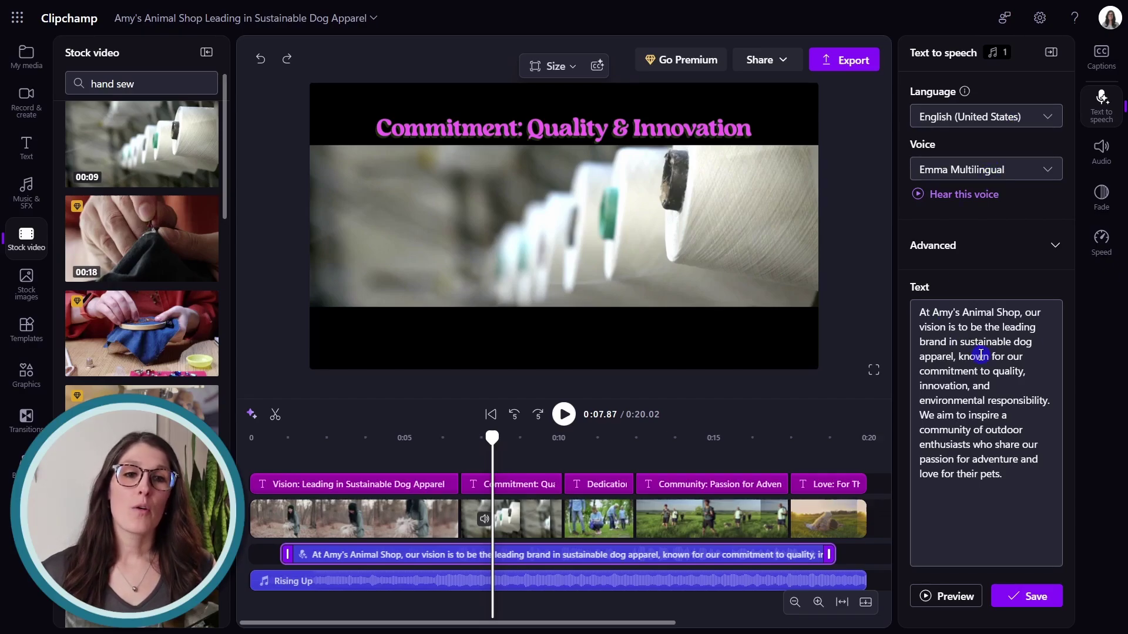
{"action": "left_click", "coordinate": [1043, 605]}
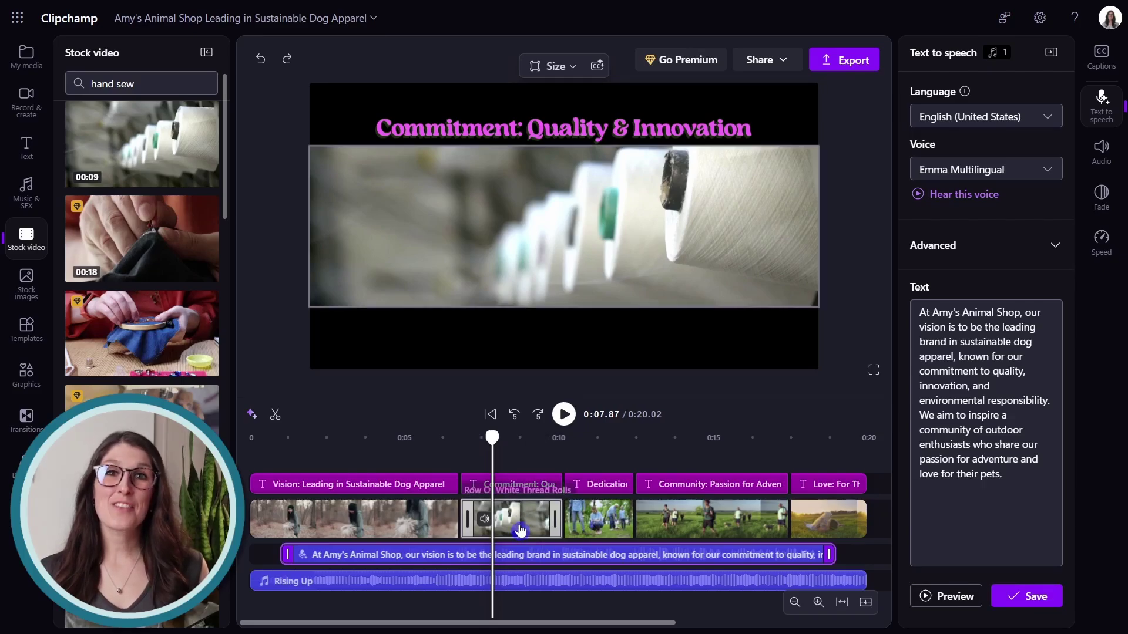
{"action": "left_click", "coordinate": [499, 582]}
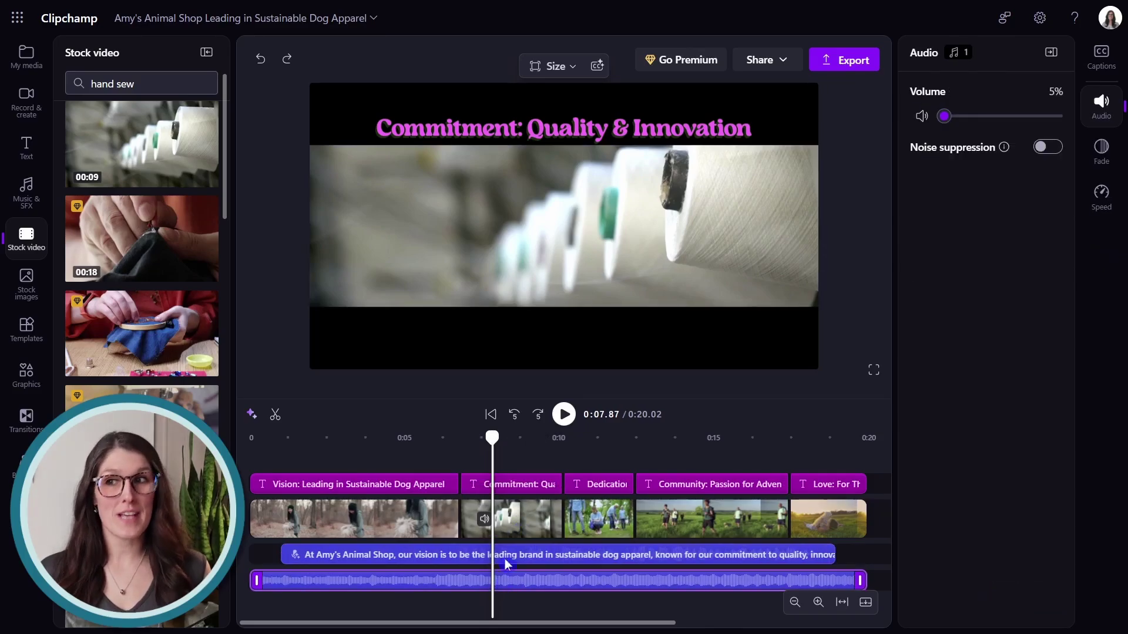
Step: Bring up the Export video dialog with 1080p quality and a OneDrive Exports save location
{"action": "left_click", "coordinate": [28, 200]}
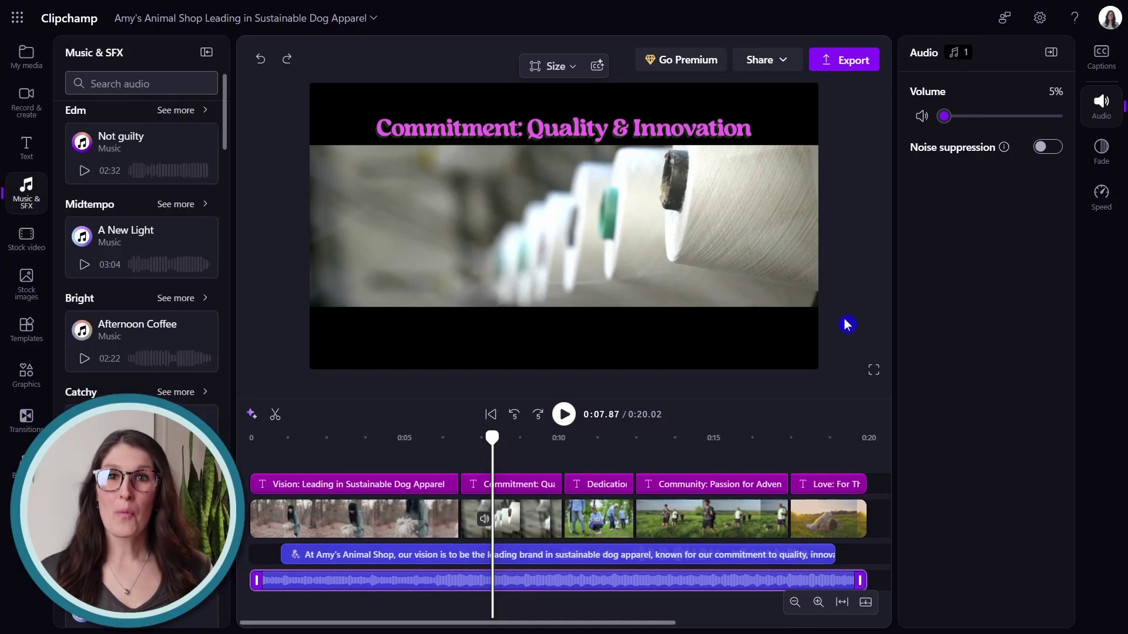
{"action": "left_click", "coordinate": [841, 61]}
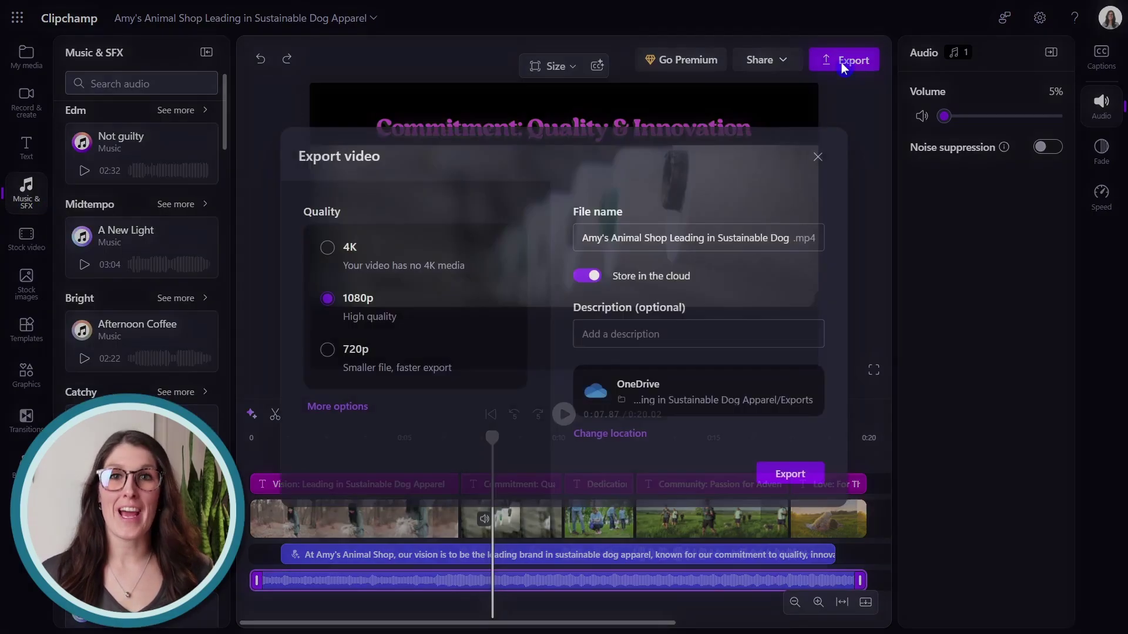
Step: Export with cloud storage off, then add a File and Media web part in SharePoint column two
{"action": "left_click", "coordinate": [584, 280]}
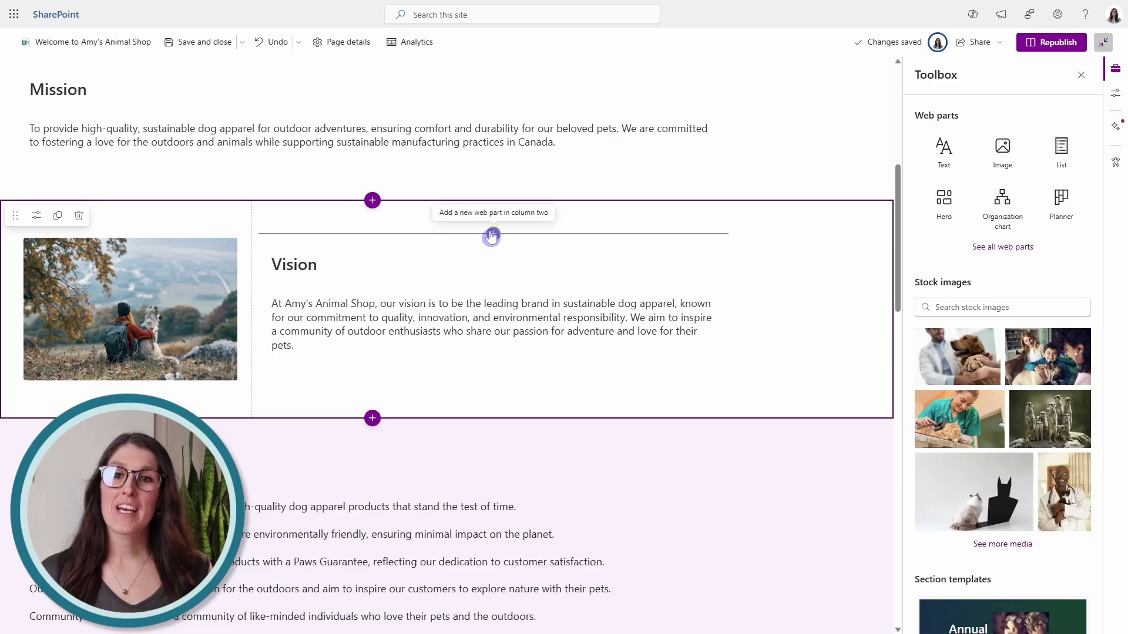
{"action": "left_click", "coordinate": [493, 236]}
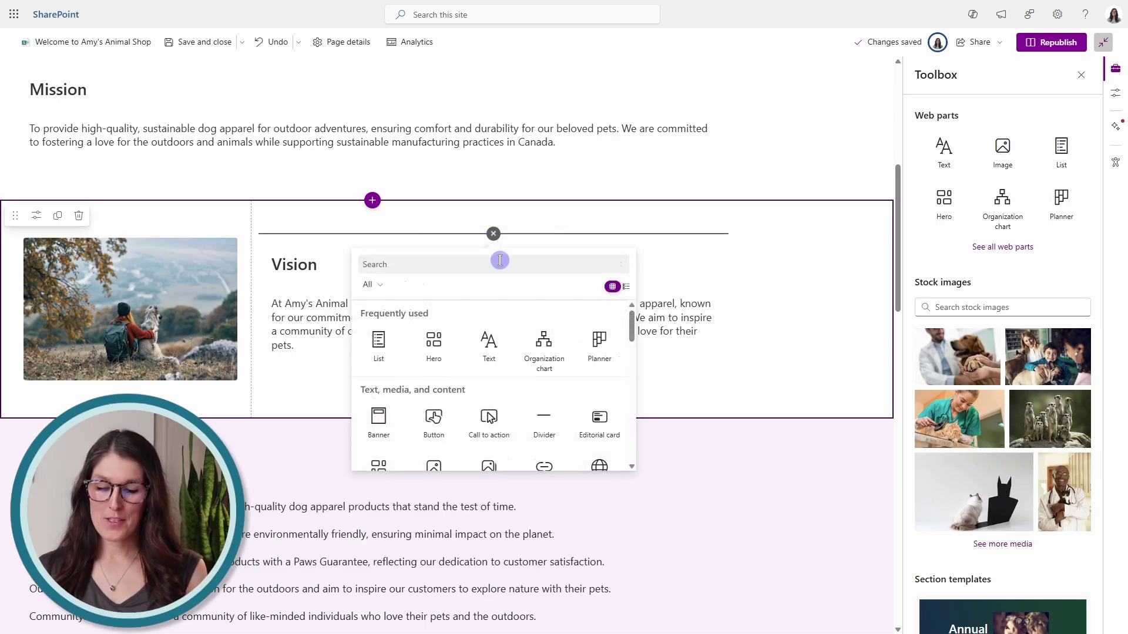
{"action": "left_click", "coordinate": [500, 264]}
{"action": "type", "text": "video"}
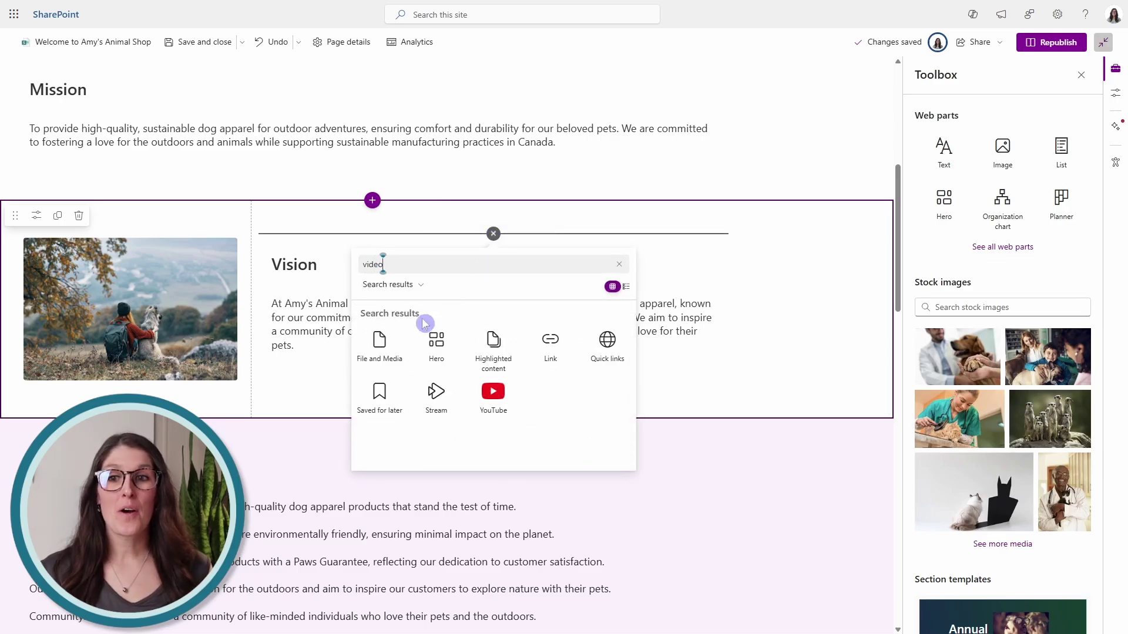
{"action": "left_click", "coordinate": [395, 342]}
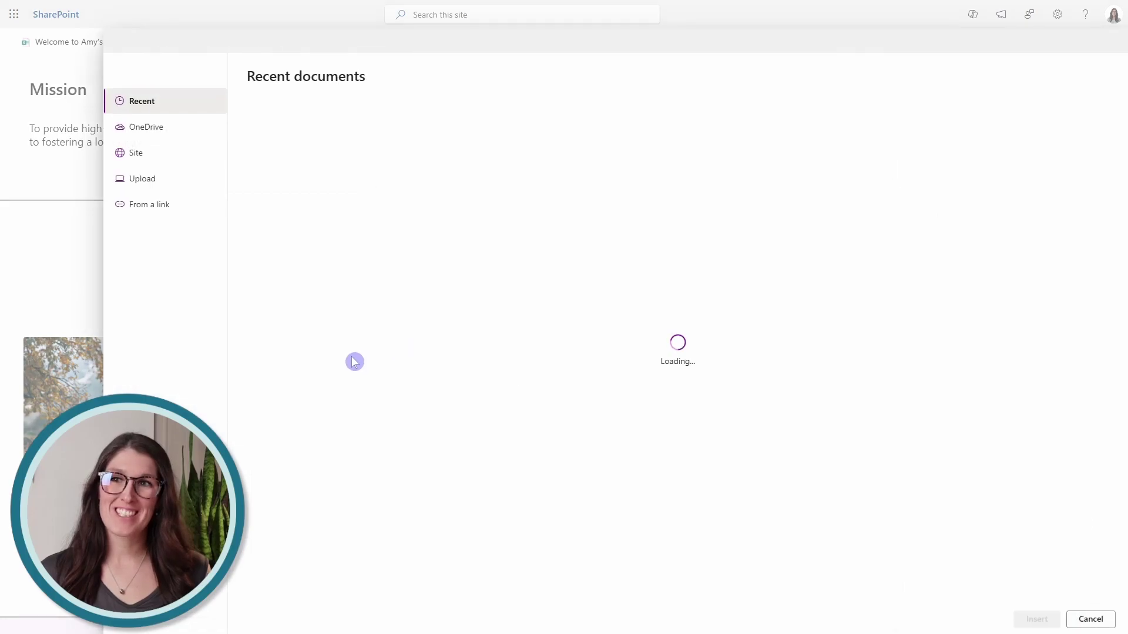
Step: Upload 'Amy's Animal Shop Leading in Sustainable Dog Apparel.mp4' from the computer into the web part
{"action": "left_click", "coordinate": [186, 184]}
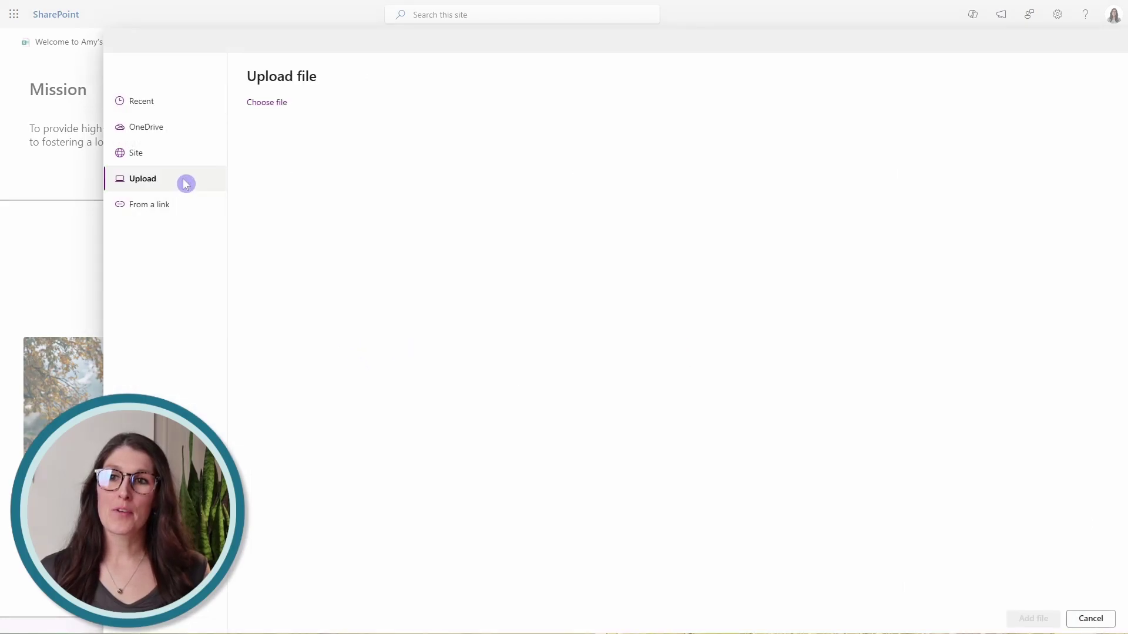
{"action": "left_click", "coordinate": [284, 112]}
{"action": "left_click", "coordinate": [459, 255]}
{"action": "left_click", "coordinate": [1029, 622]}
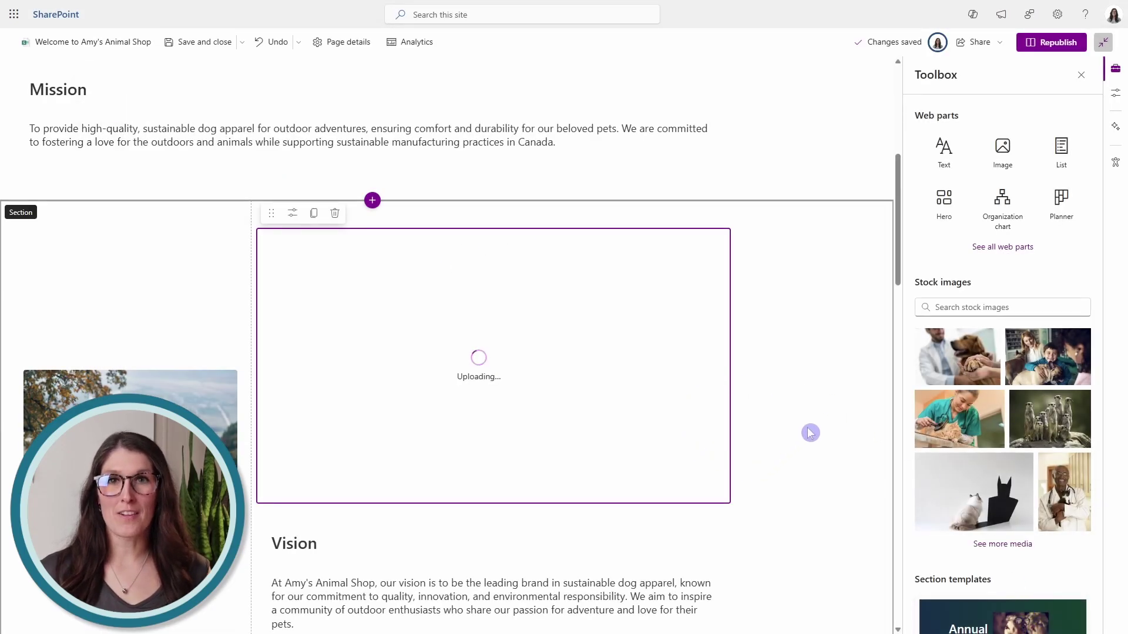
Step: Play the uploaded vision video in the Vision section's File and Media web part
{"action": "left_click", "coordinate": [280, 444]}
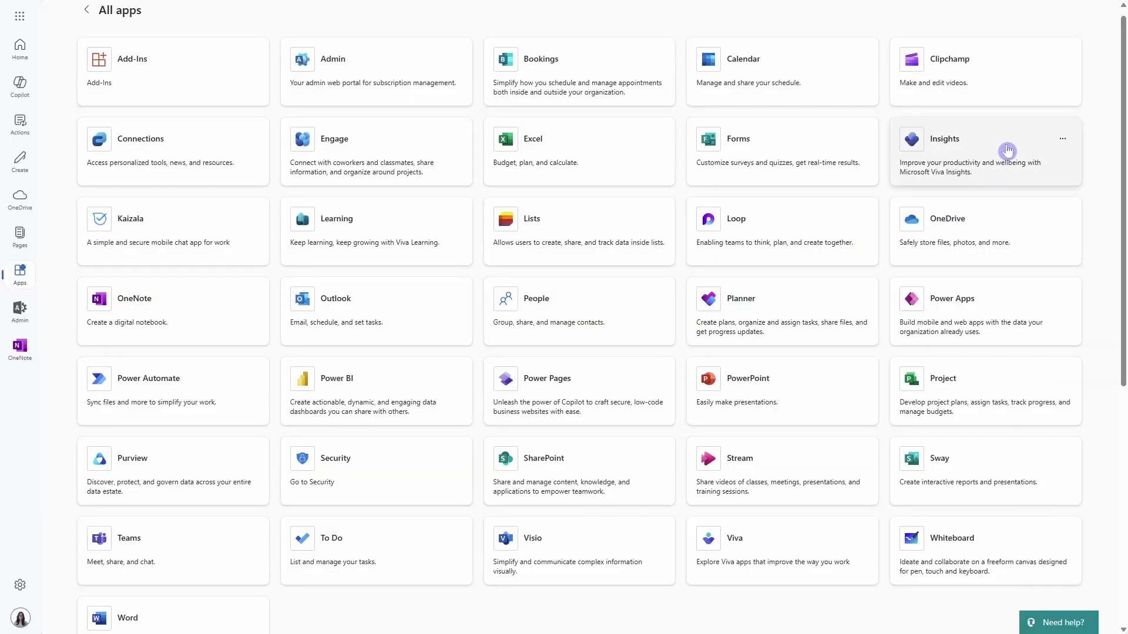
Step: Launch Clipchamp from All apps and create a new video project
{"action": "left_click", "coordinate": [1023, 75]}
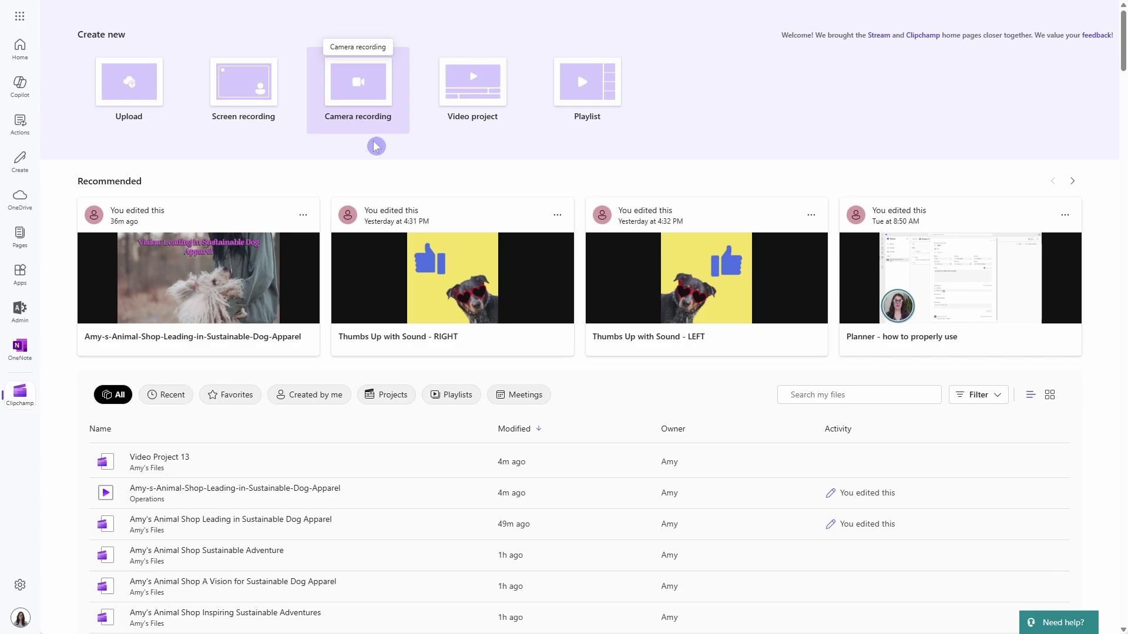
{"action": "left_click", "coordinate": [489, 101]}
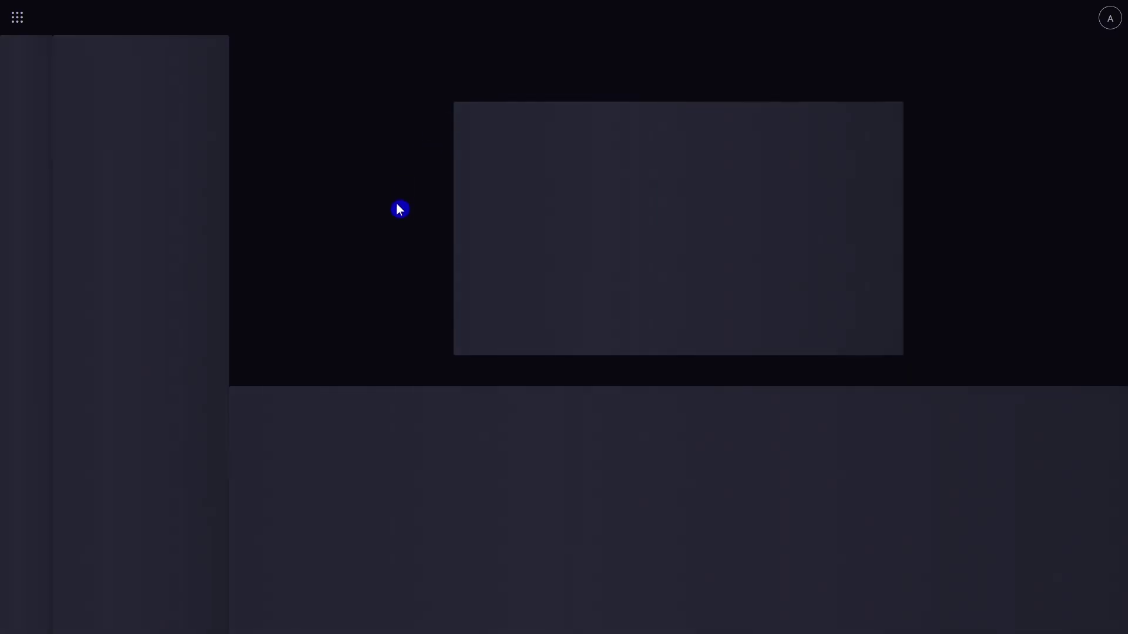